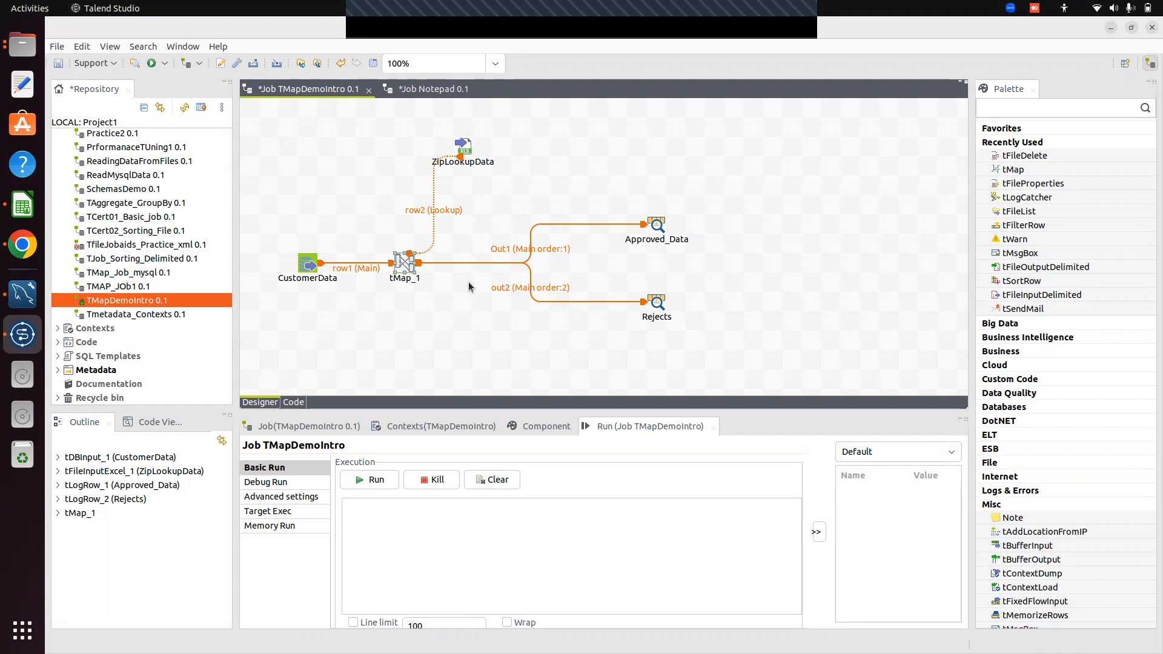
Read the tMap filtering scenarios in the Notepad job and return to the TMapDemoIntro job
{"action": "left_click", "coordinate": [438, 89]}
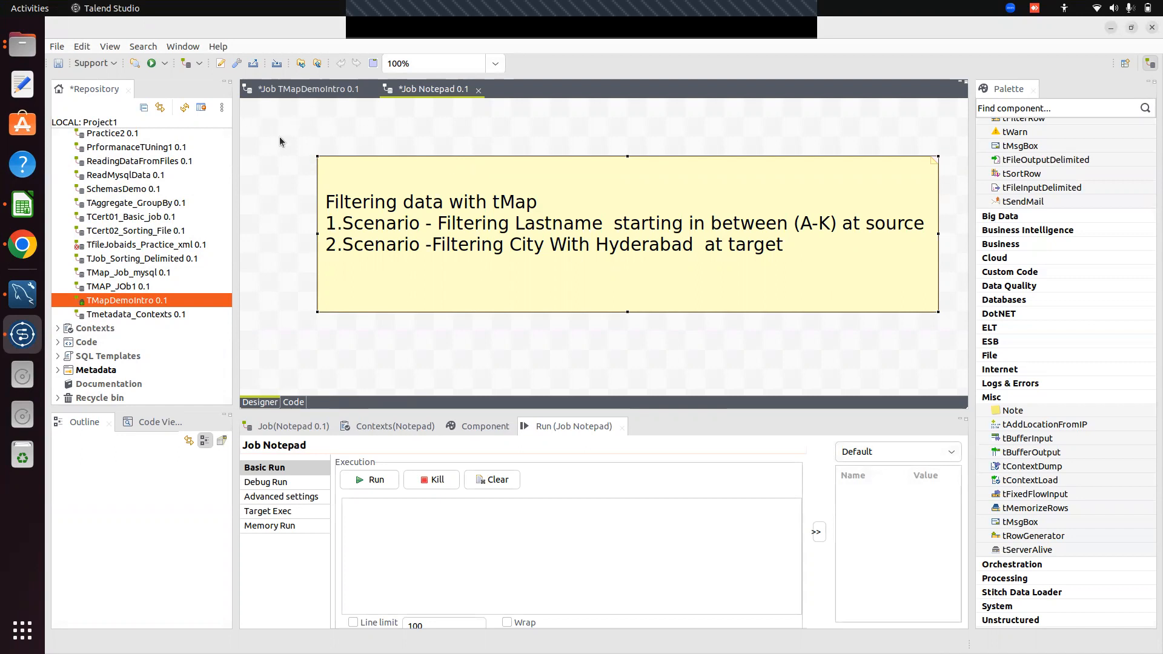
{"action": "left_click", "coordinate": [297, 91]}
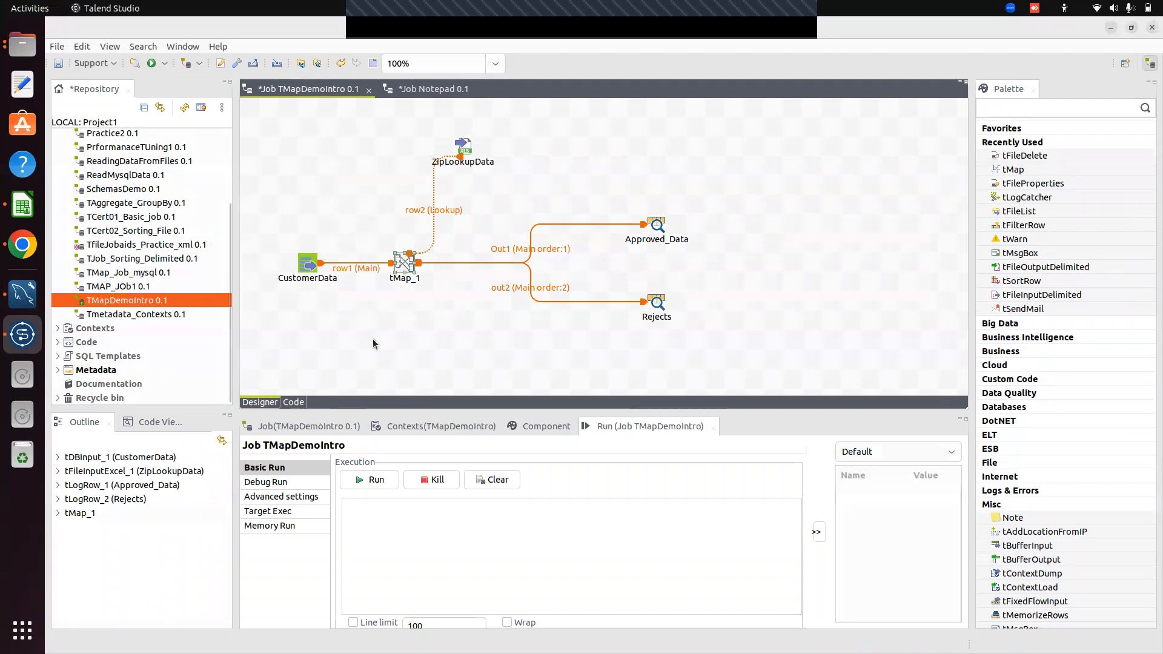
Review the CustomerData table in MySQL Workbench and the zip lookup sheet in LibreOffice Calc, returning to Talend Studio after each
{"action": "left_click", "coordinate": [22, 293]}
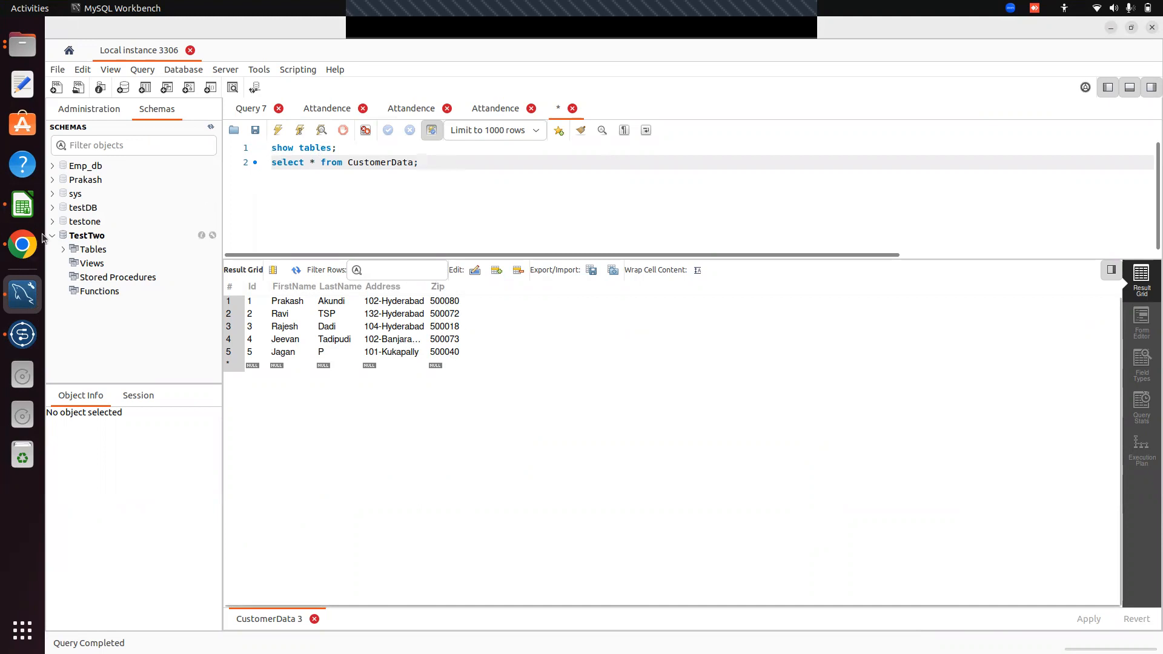
{"action": "left_click", "coordinate": [23, 334]}
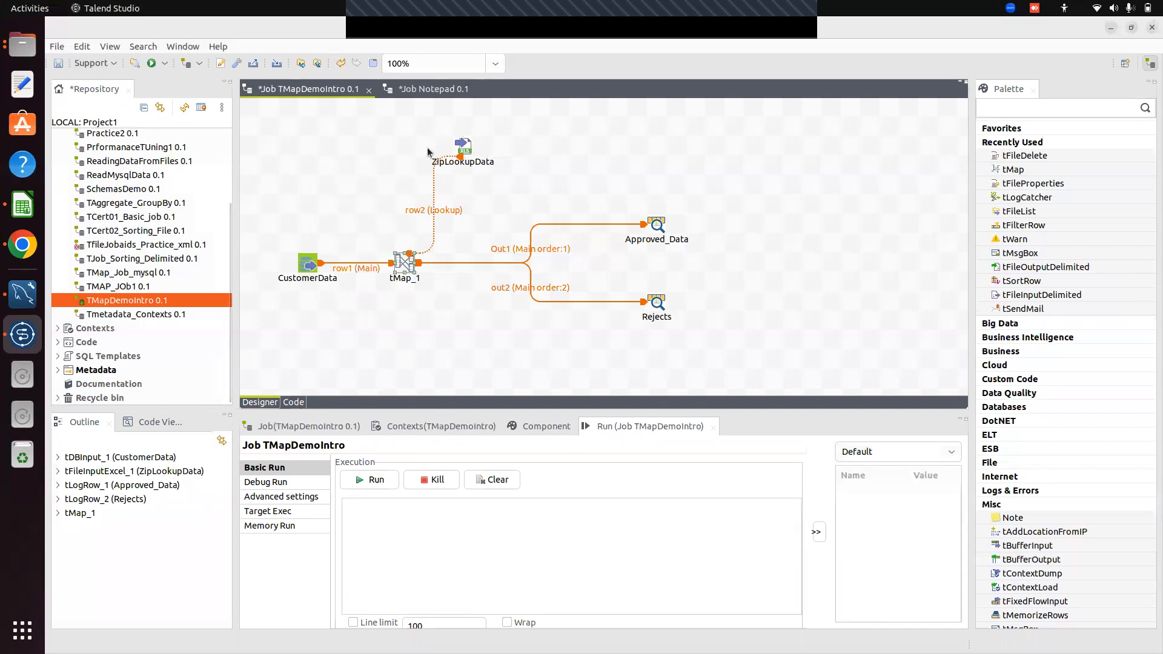
{"action": "left_click", "coordinate": [22, 206]}
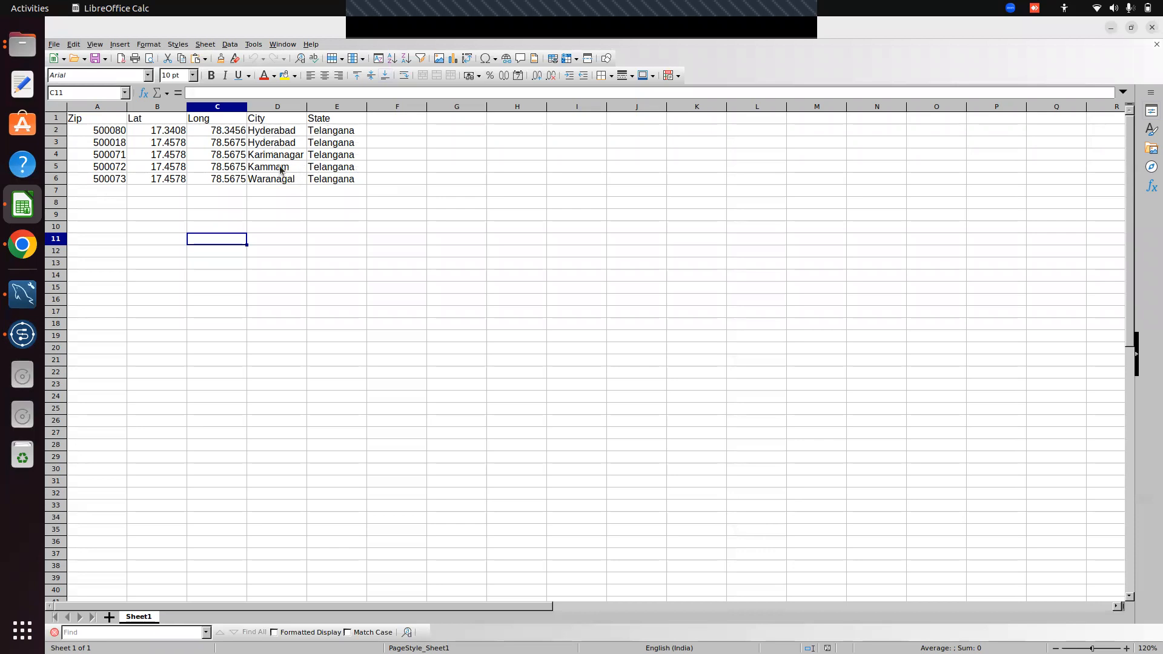
{"action": "left_click", "coordinate": [22, 333]}
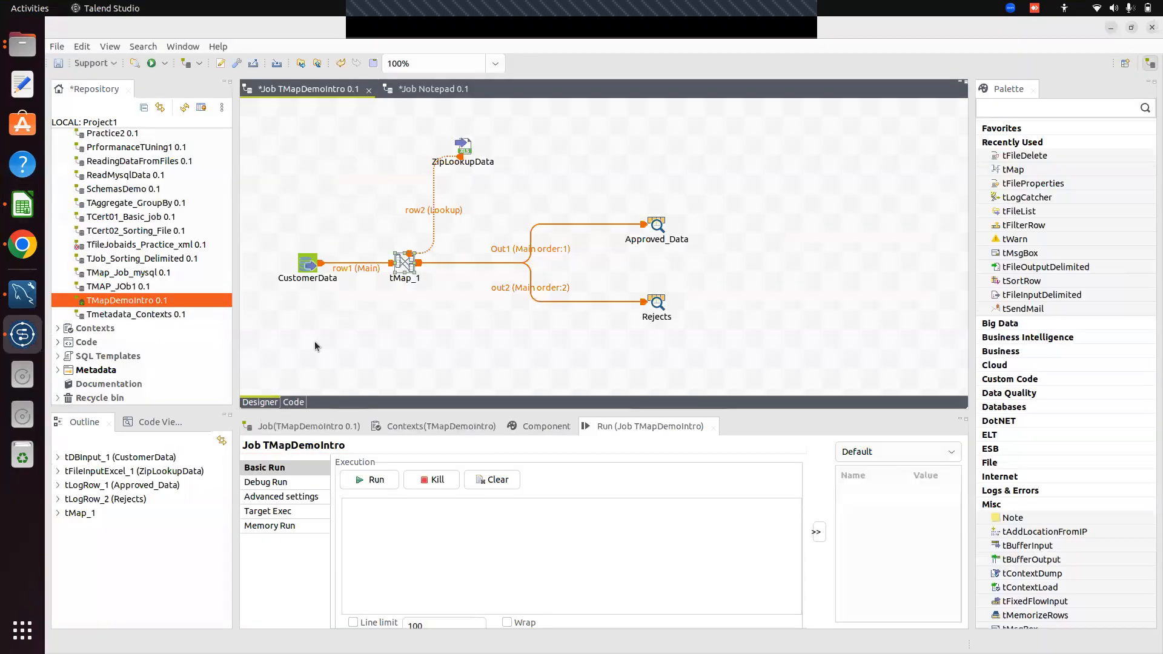
Run the TMapDemoIntro job with a cleared console and inspect the unfiltered Approved_Data and Rejects output
{"action": "left_click_drag", "start_coordinate": [494, 412], "coordinate": [492, 402]}
{"action": "left_click", "coordinate": [488, 471]}
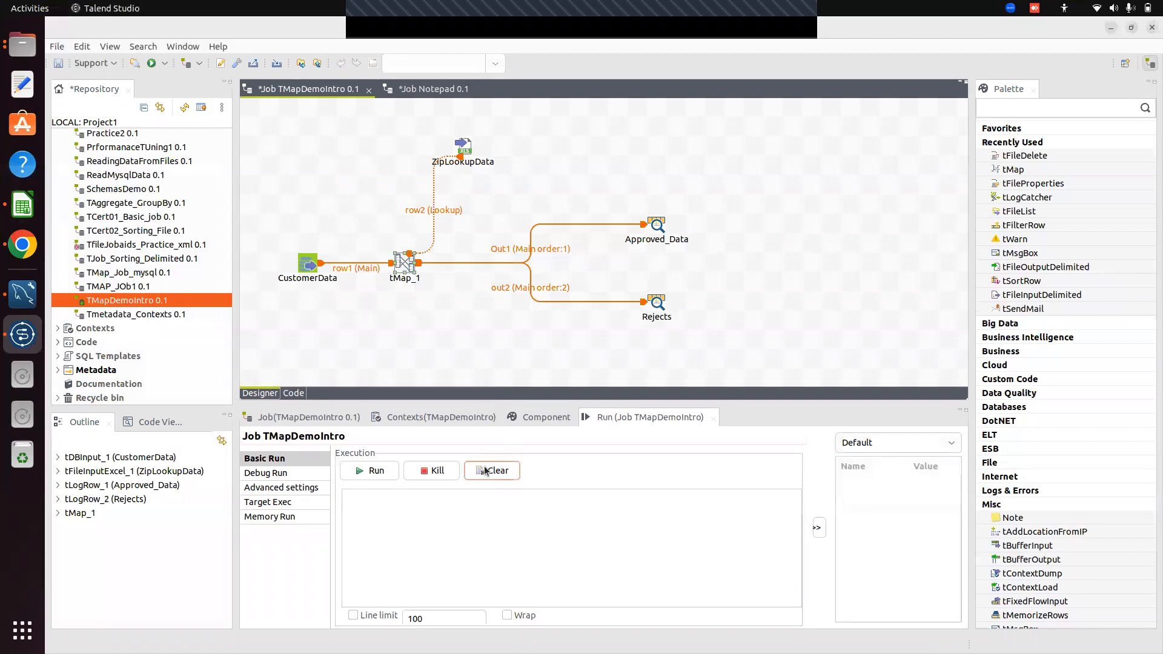
{"action": "left_click", "coordinate": [367, 471]}
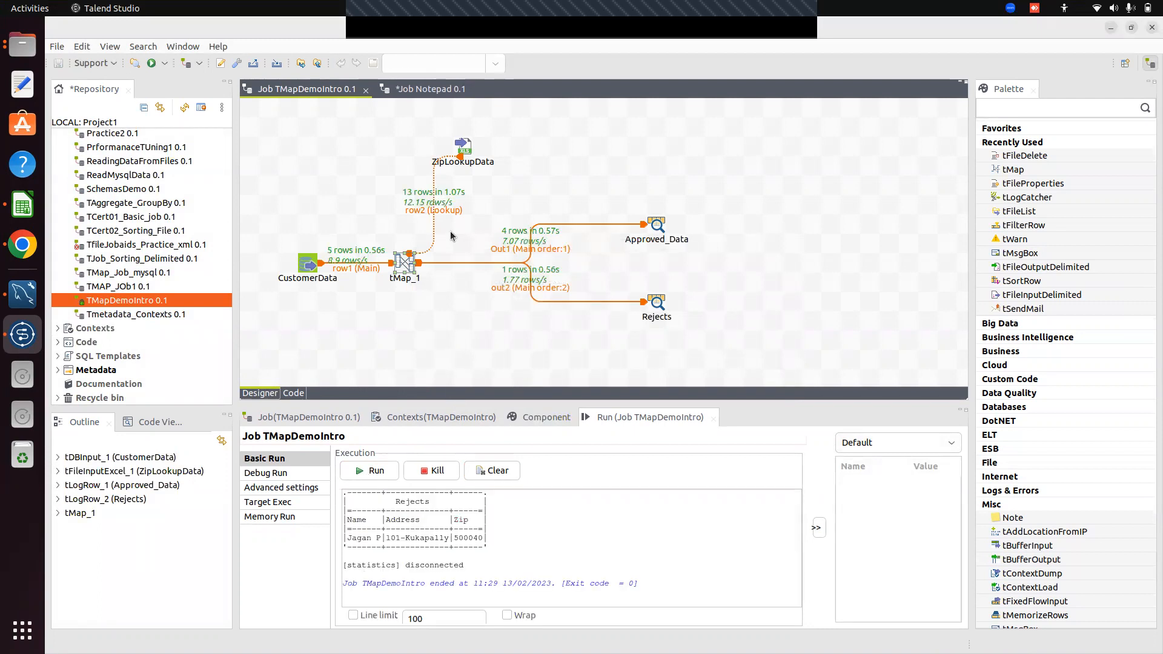
{"action": "left_click_drag", "start_coordinate": [459, 400], "coordinate": [449, 342]}
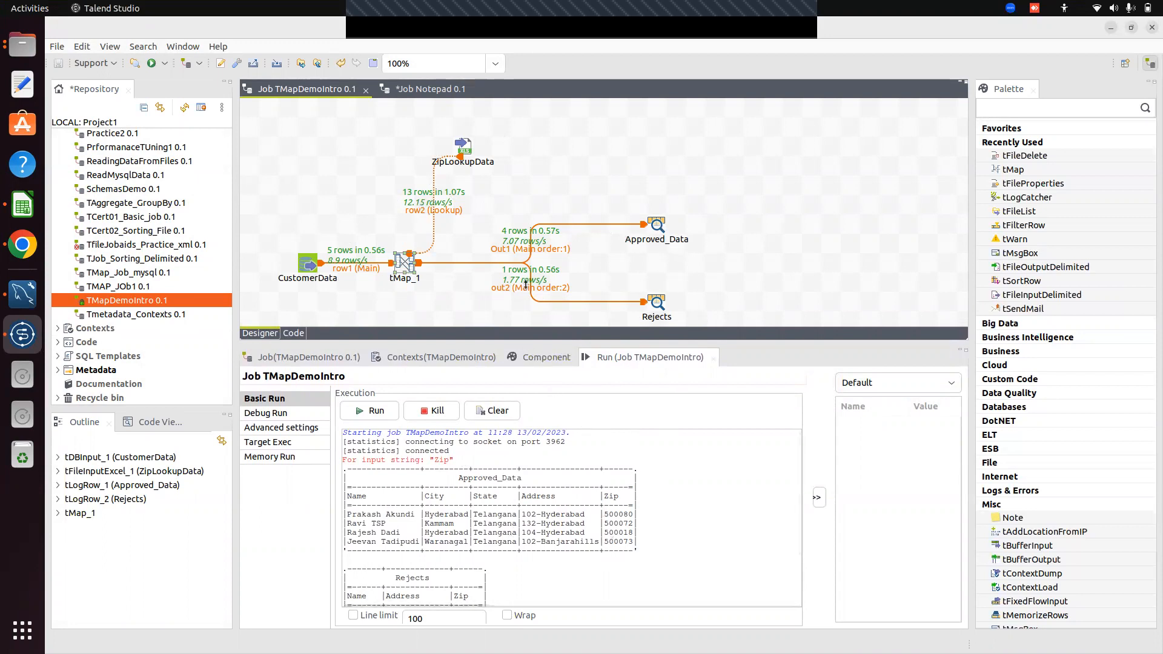
{"action": "left_click_drag", "start_coordinate": [523, 343], "coordinate": [524, 254]}
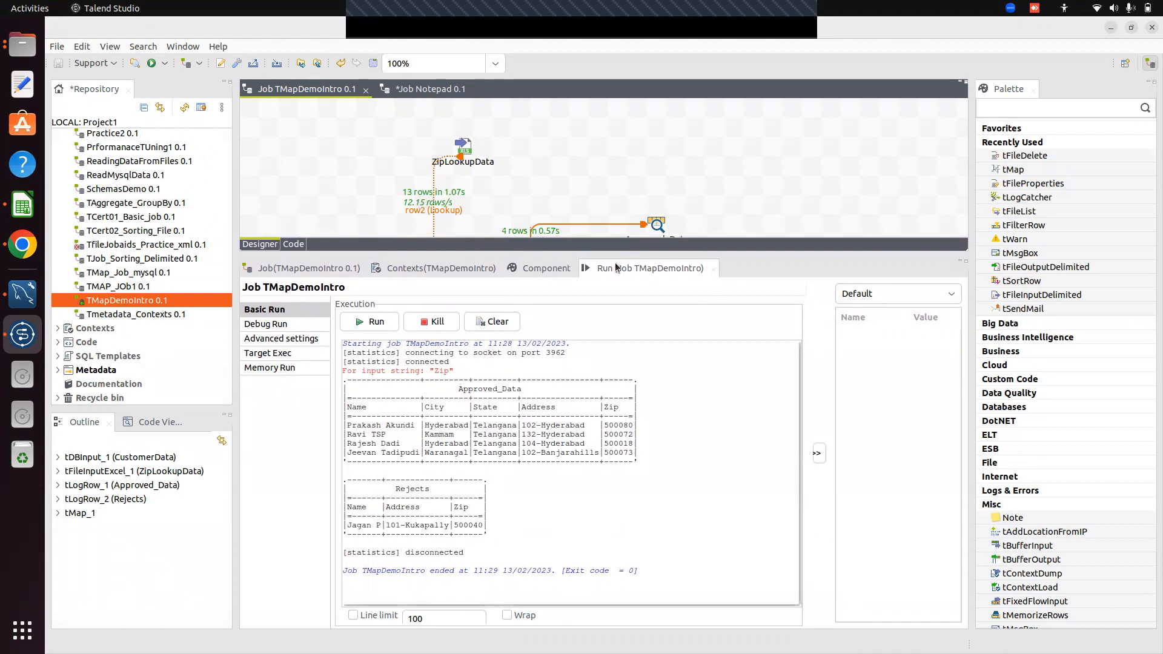
{"action": "left_click_drag", "start_coordinate": [568, 251], "coordinate": [620, 427]}
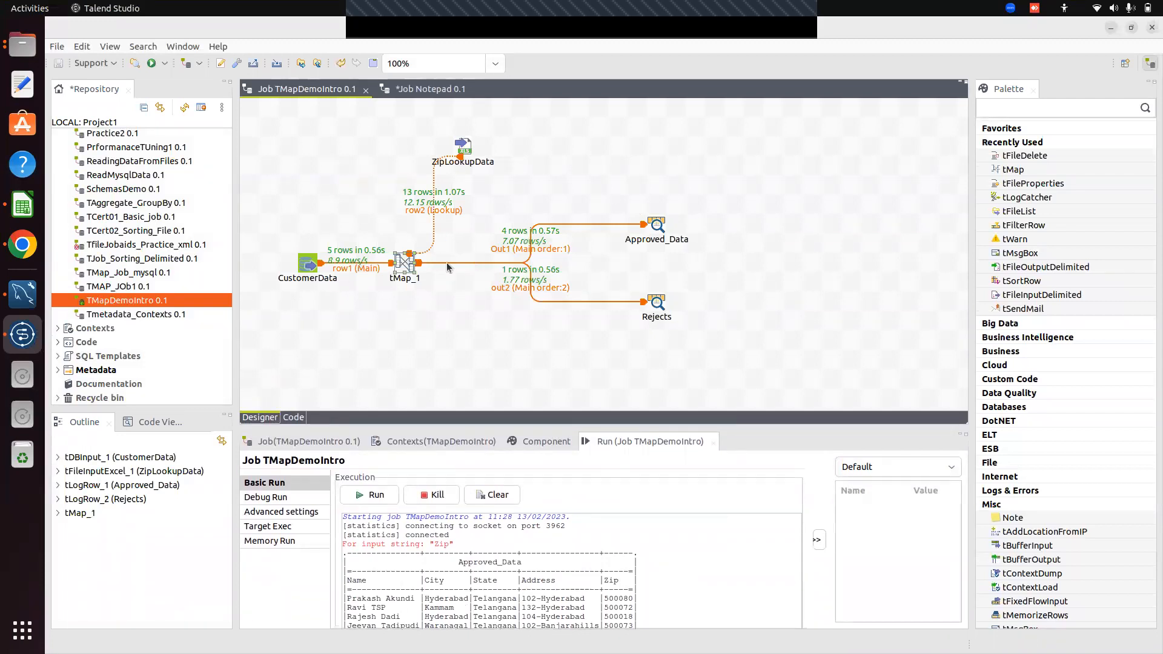
Enable the expression filter row1.LastName.charAt(0)<'K' on the row1 input of tMap_1 and confirm the mapping
{"action": "double_click", "coordinate": [400, 264]}
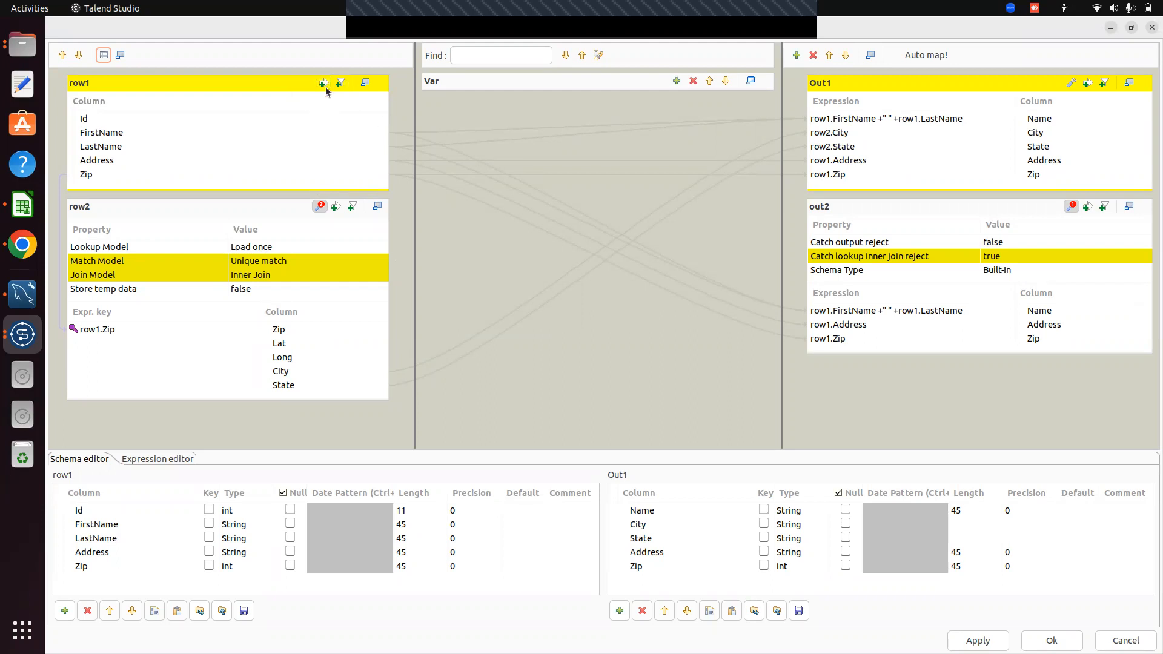
{"action": "left_click", "coordinate": [323, 84]}
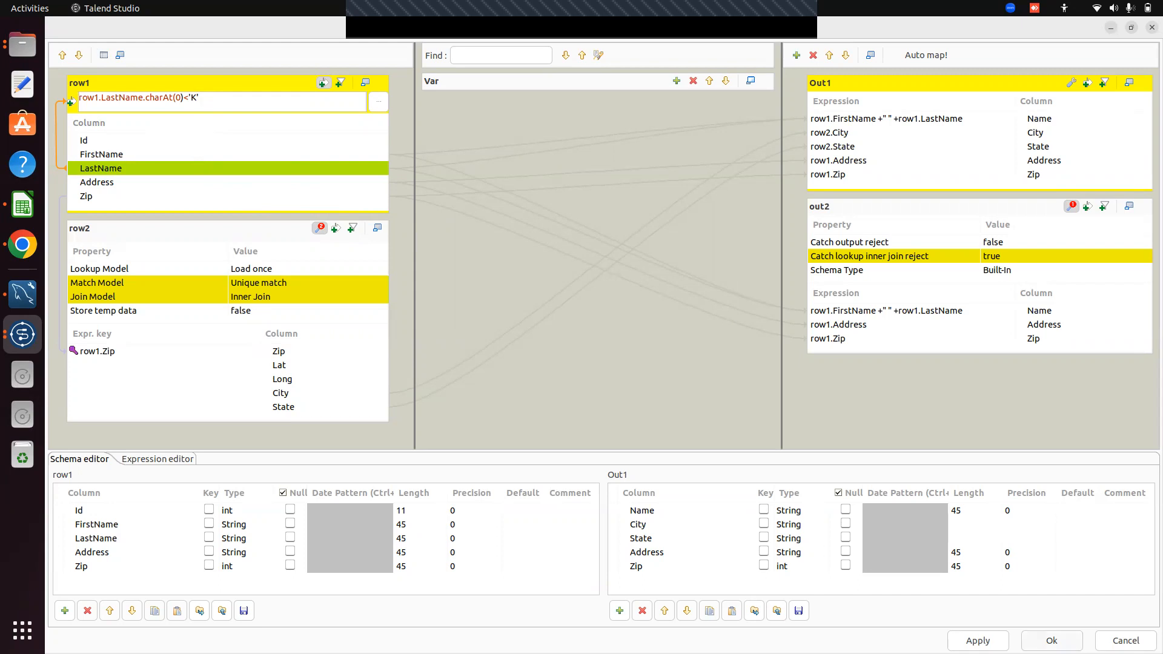
{"action": "left_click", "coordinate": [1051, 641]}
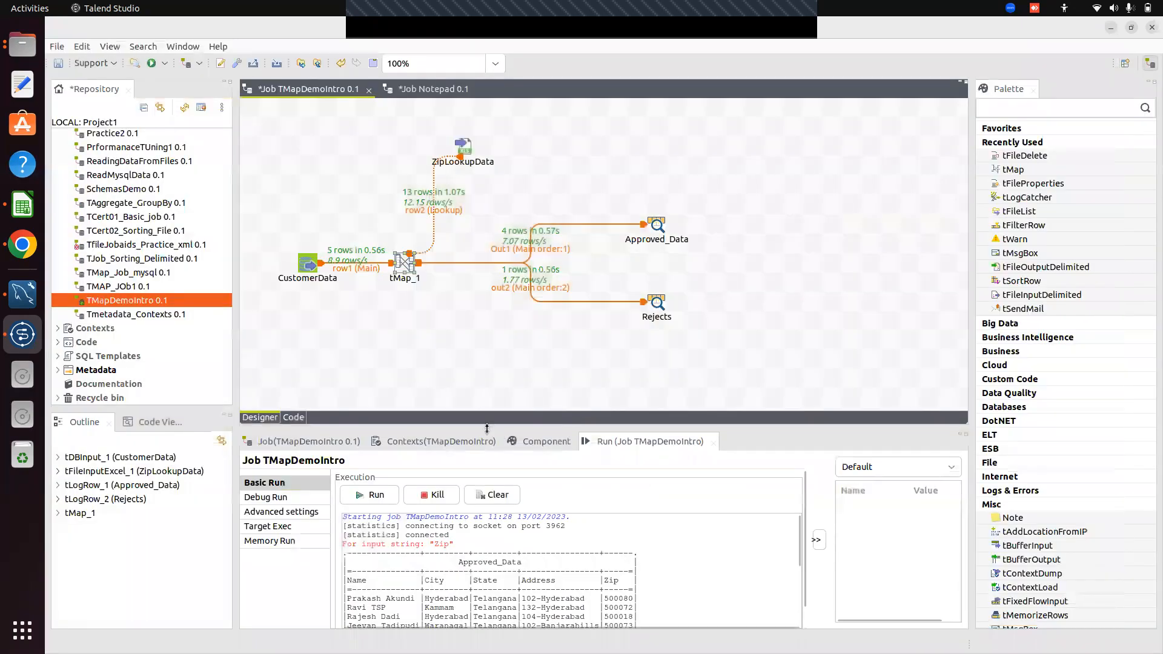
Clear the previous output, run the job with the source LastName filter, and inspect the Approved_Data and Rejects tables
{"action": "left_click_drag", "start_coordinate": [487, 428], "coordinate": [488, 386]}
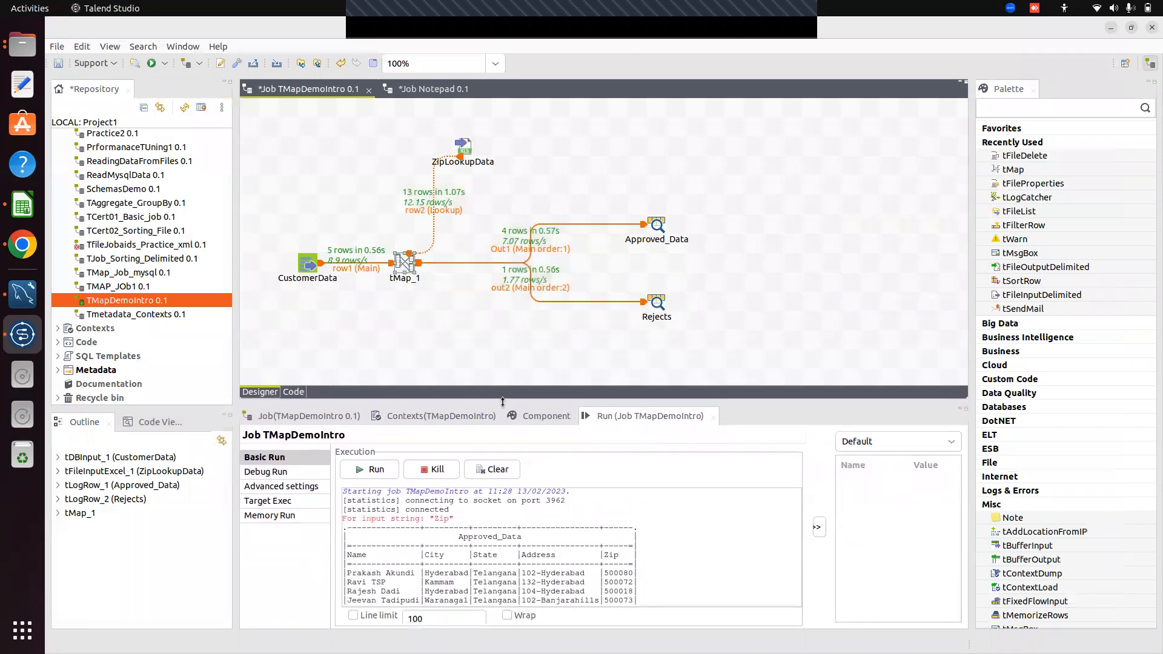
{"action": "left_click", "coordinate": [485, 473]}
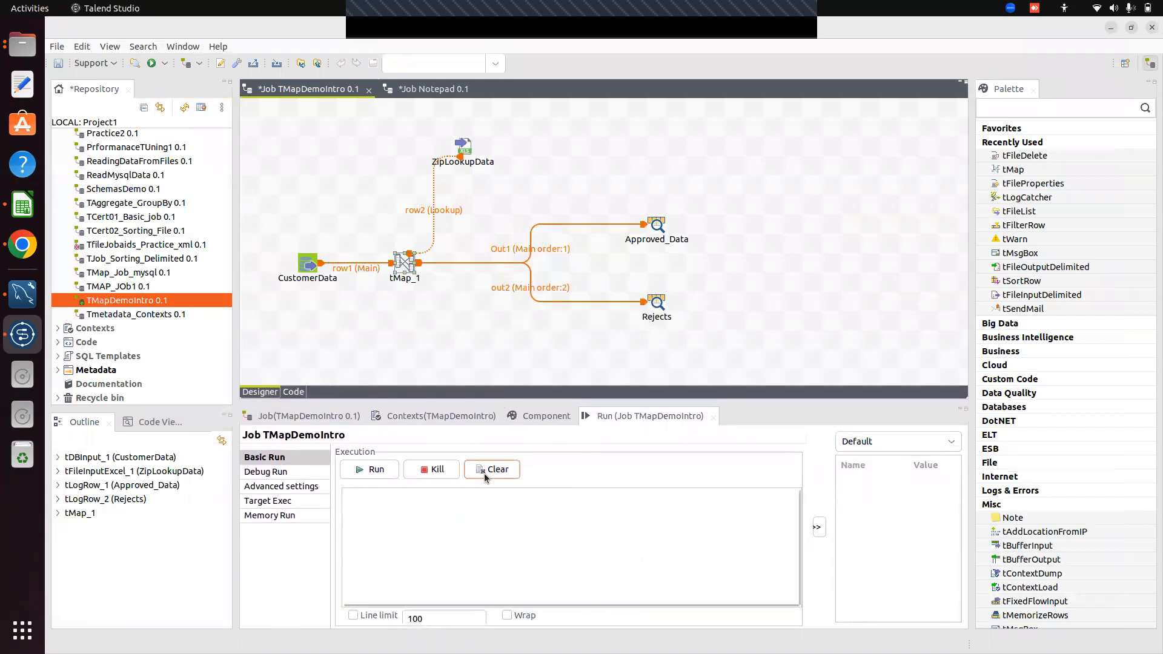
{"action": "left_click", "coordinate": [372, 470]}
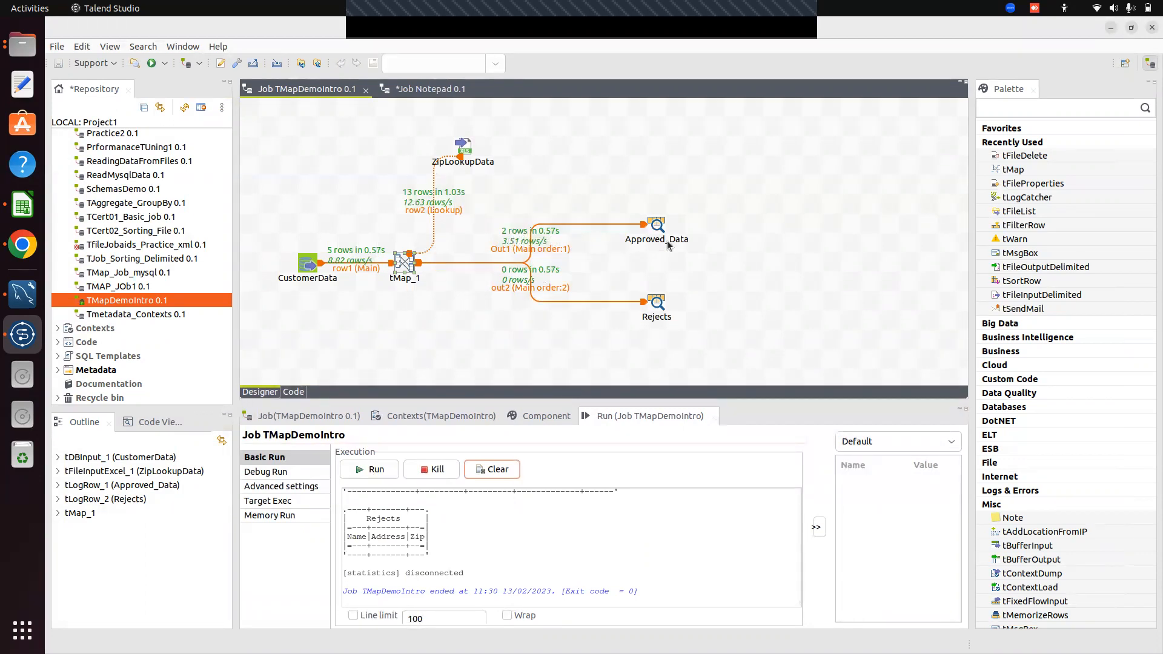
{"action": "left_click_drag", "start_coordinate": [594, 403], "coordinate": [573, 284]}
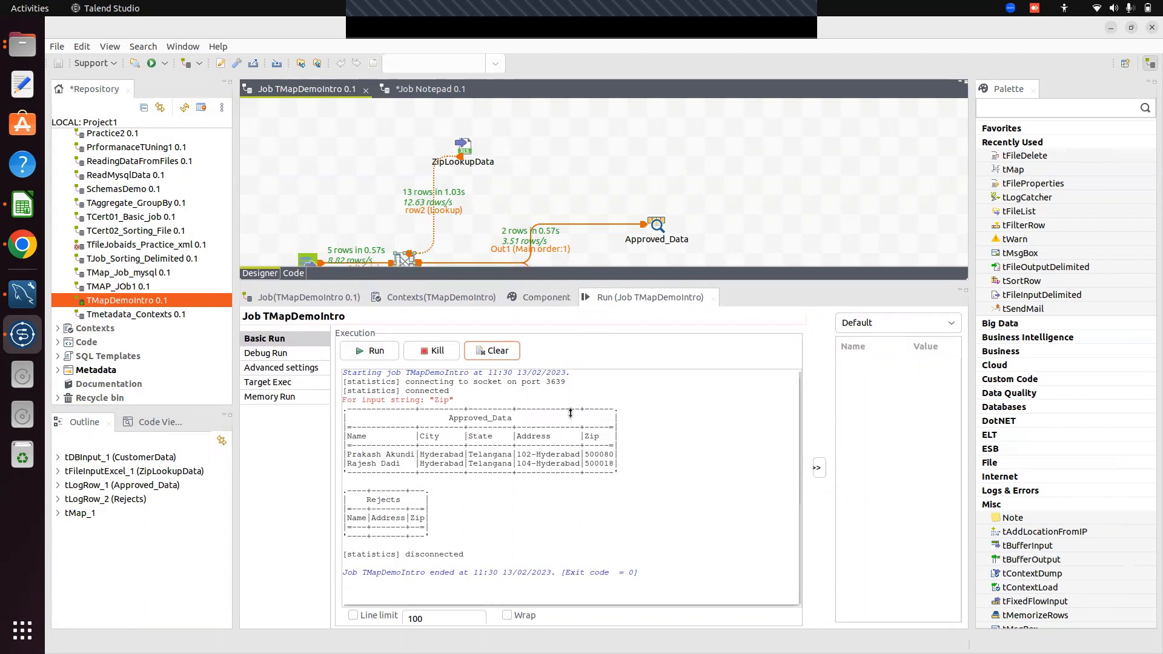
{"action": "left_click_drag", "start_coordinate": [583, 290], "coordinate": [584, 420]}
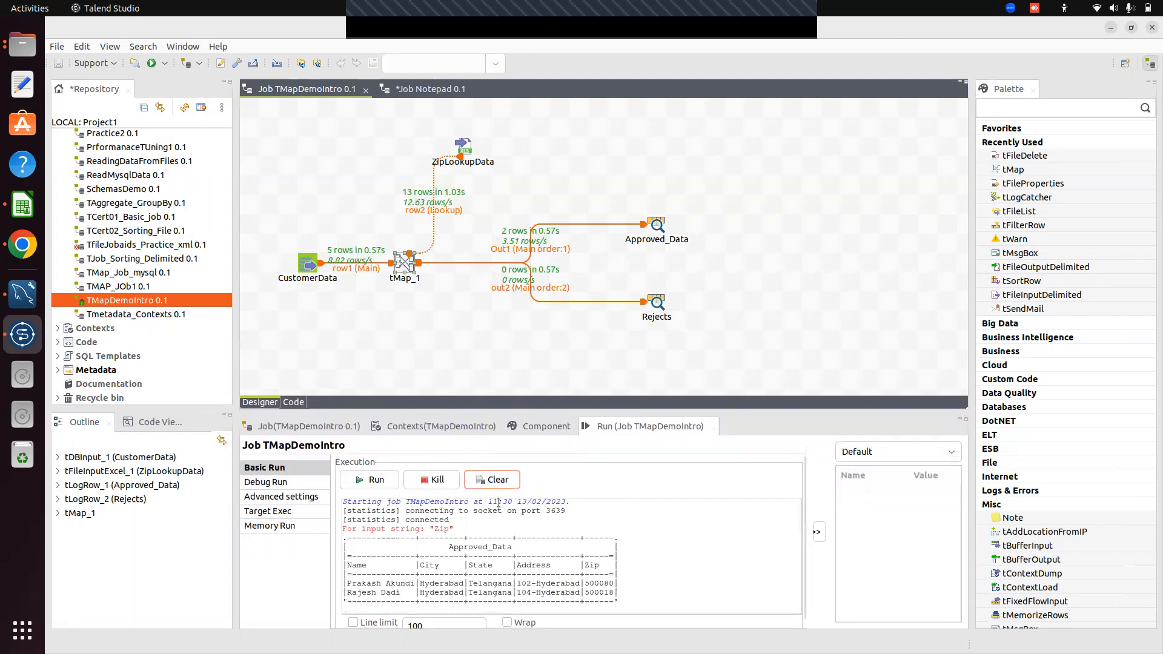
{"action": "left_click_drag", "start_coordinate": [463, 410], "coordinate": [463, 344]}
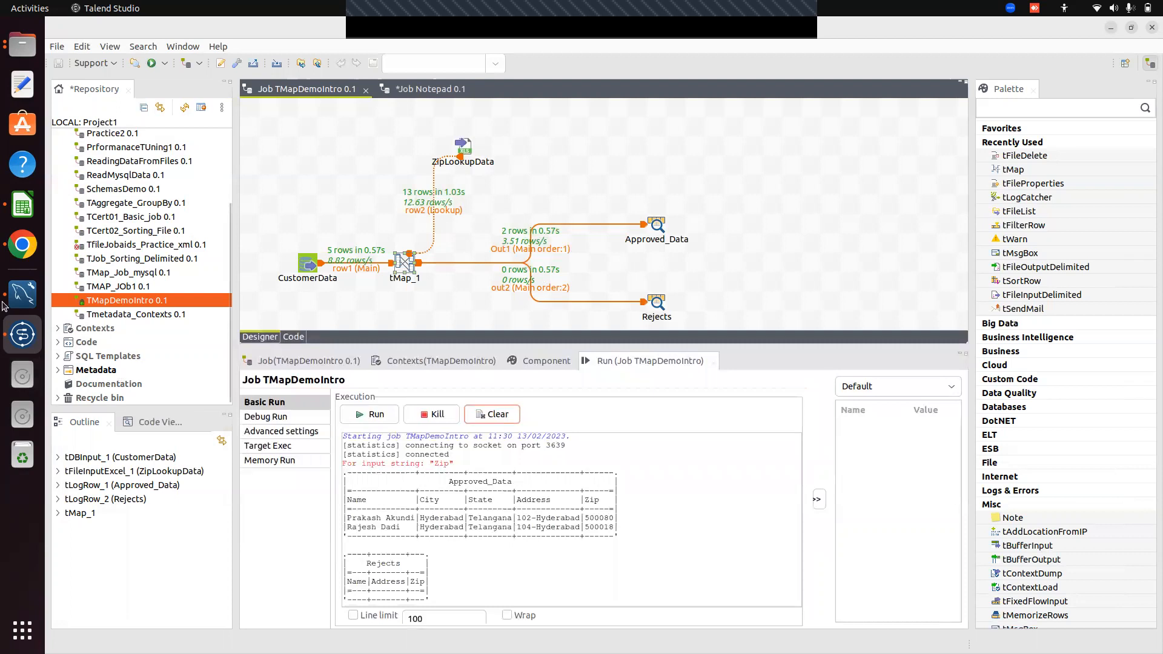
Check the second filtering scenario in the Notepad job, return to TMapDemoIntro and clear its run output
{"action": "left_click", "coordinate": [427, 89]}
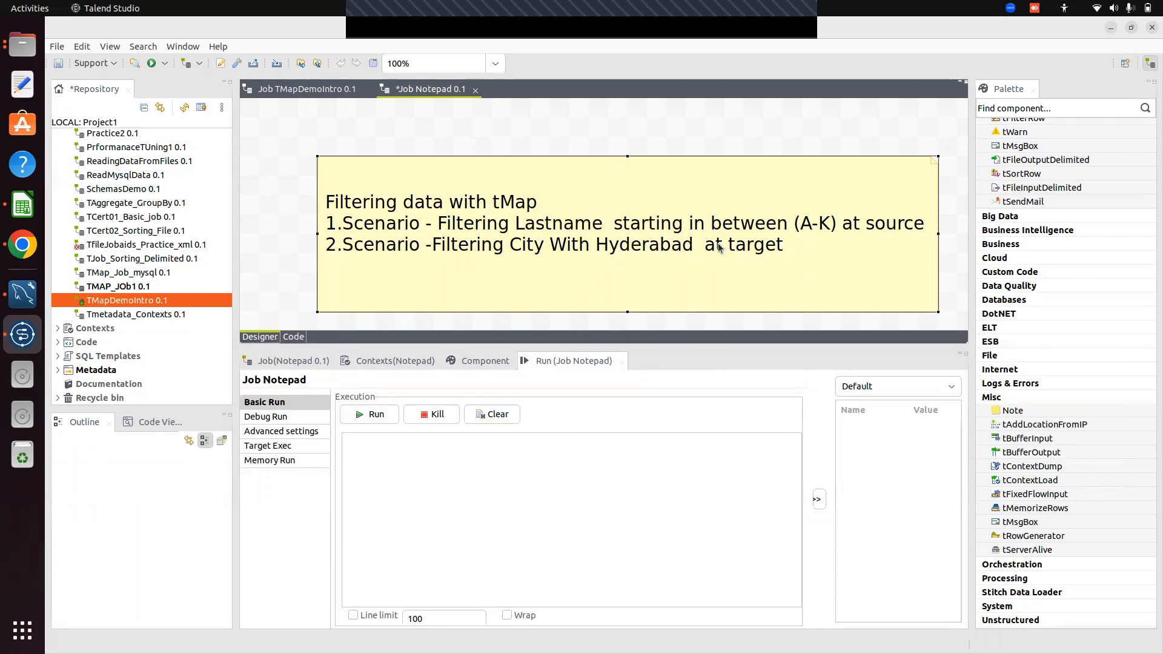
{"action": "left_click", "coordinate": [285, 90]}
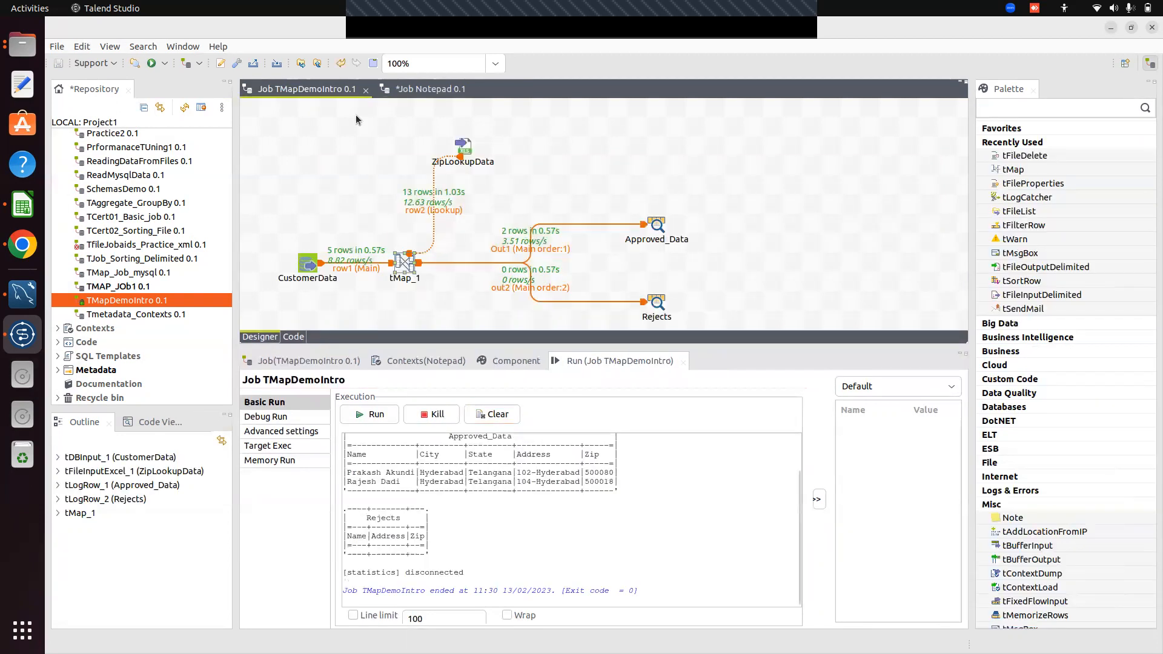
{"action": "left_click_drag", "start_coordinate": [544, 343], "coordinate": [514, 438]}
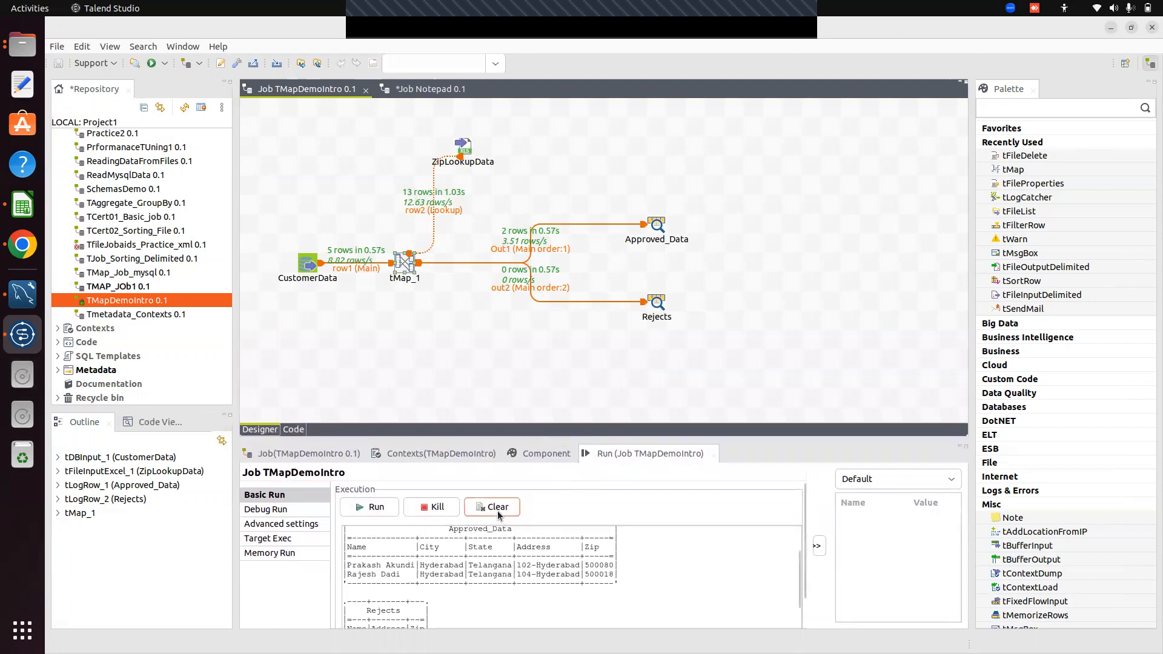
{"action": "left_click", "coordinate": [498, 513]}
In tMap_1, turn off the row1 filter and enable the filter row2.City.equals("Hyderabad") on the Out1 output, confirming the mapping
{"action": "double_click", "coordinate": [406, 267]}
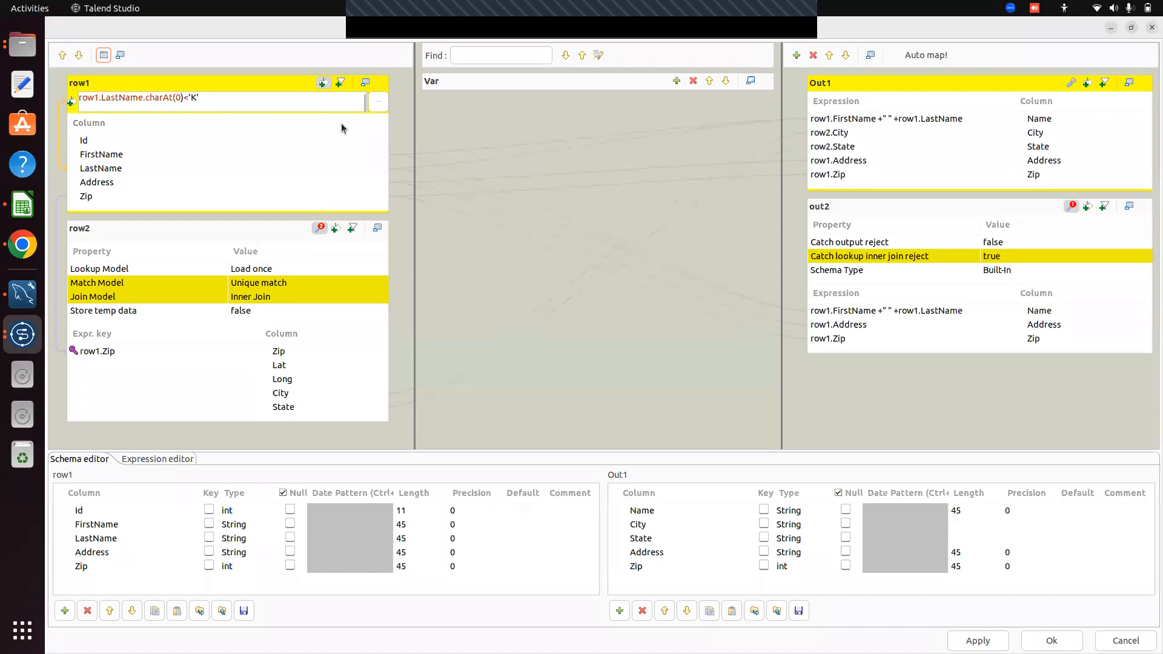
{"action": "left_click", "coordinate": [321, 84]}
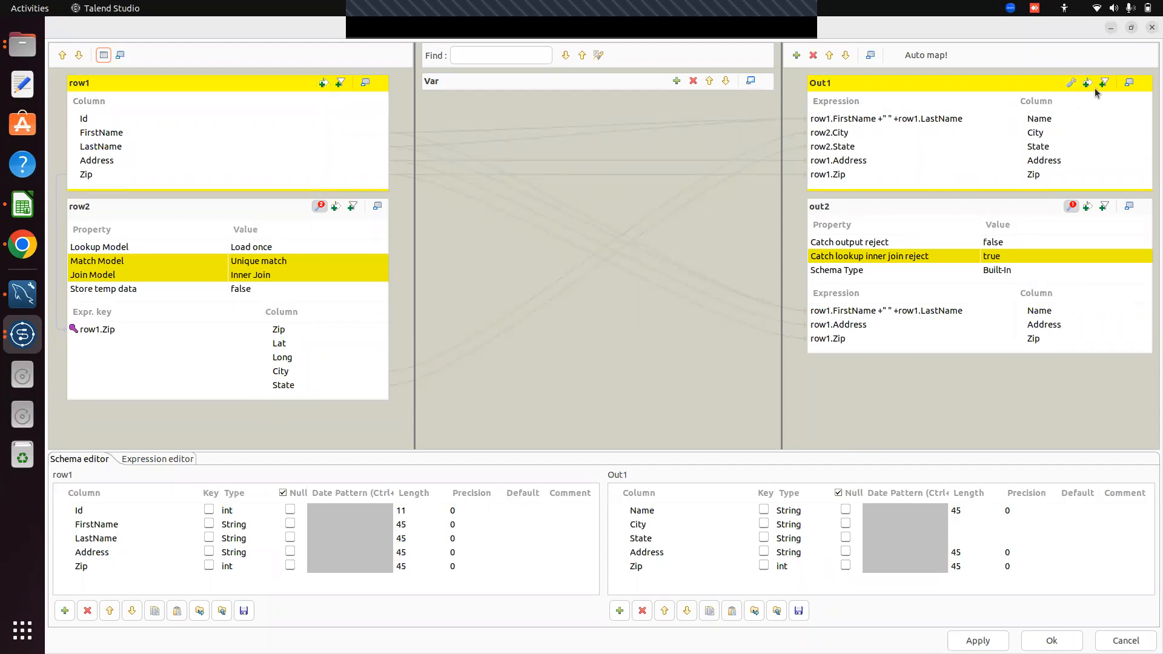
{"action": "left_click", "coordinate": [1072, 83]}
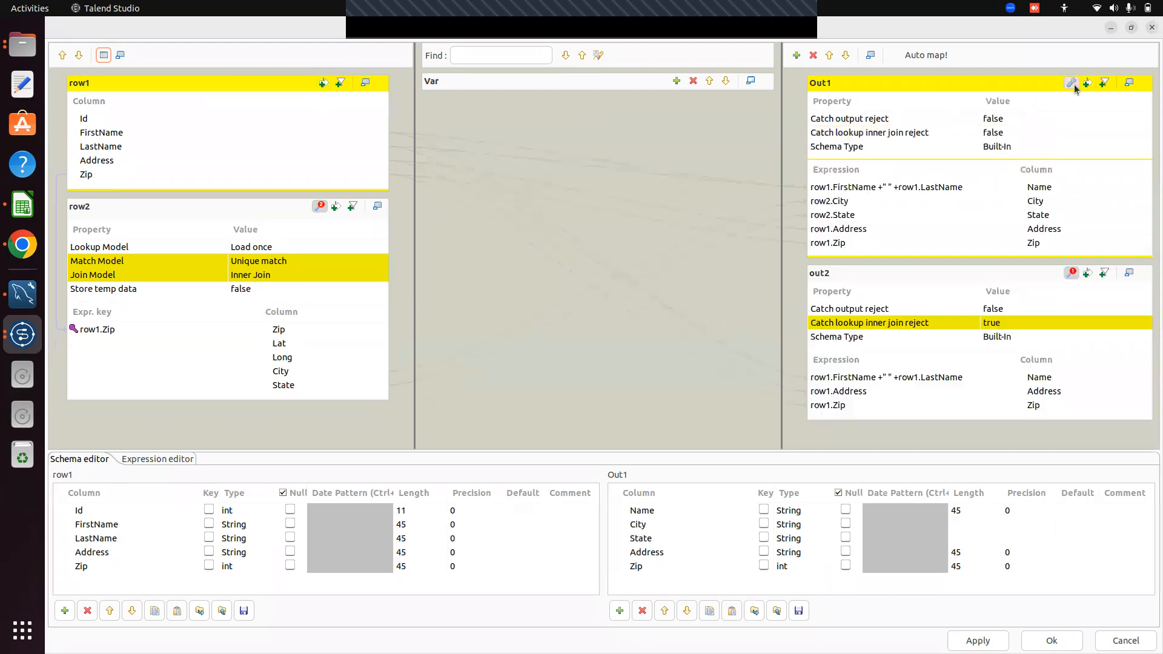
{"action": "left_click", "coordinate": [1069, 84]}
{"action": "left_click", "coordinate": [1088, 83]}
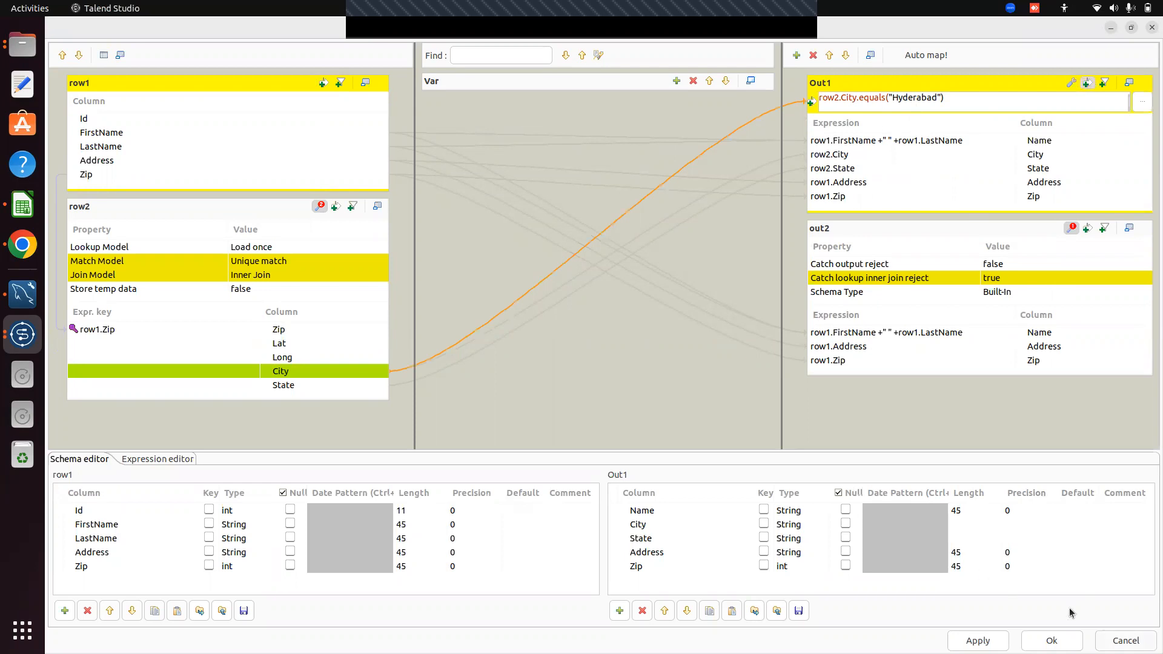
{"action": "left_click", "coordinate": [1051, 640]}
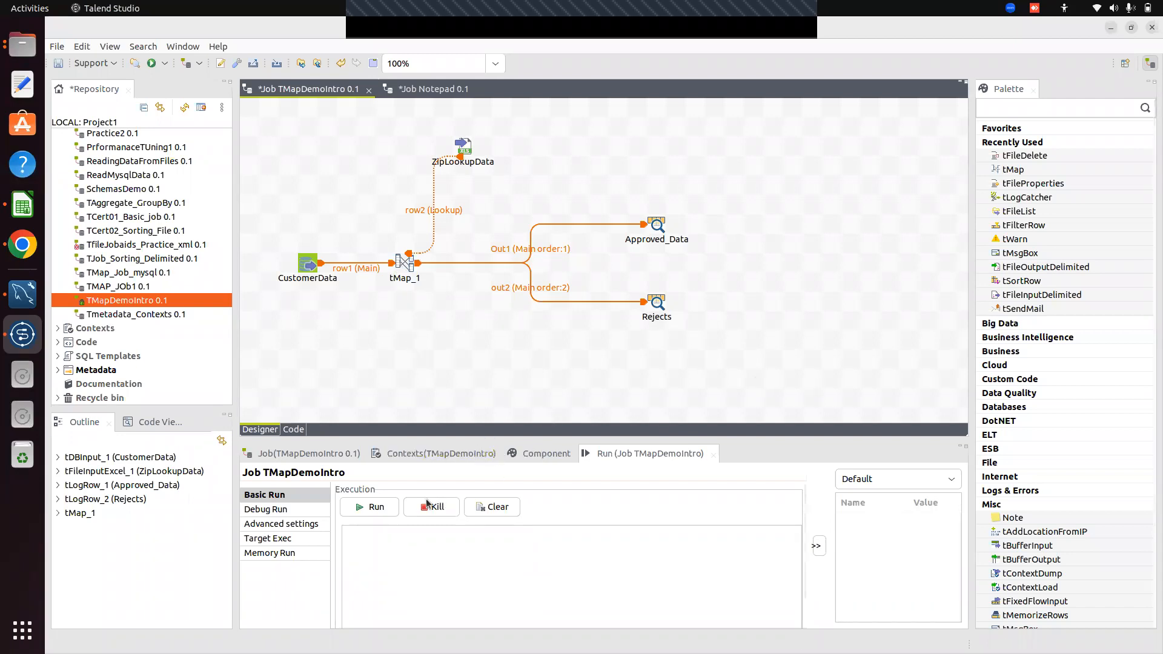
Run the job with the City filter on Out1 from a cleared console and inspect the Approved_Data and Rejects output
{"action": "left_click", "coordinate": [480, 506]}
{"action": "left_click", "coordinate": [374, 508]}
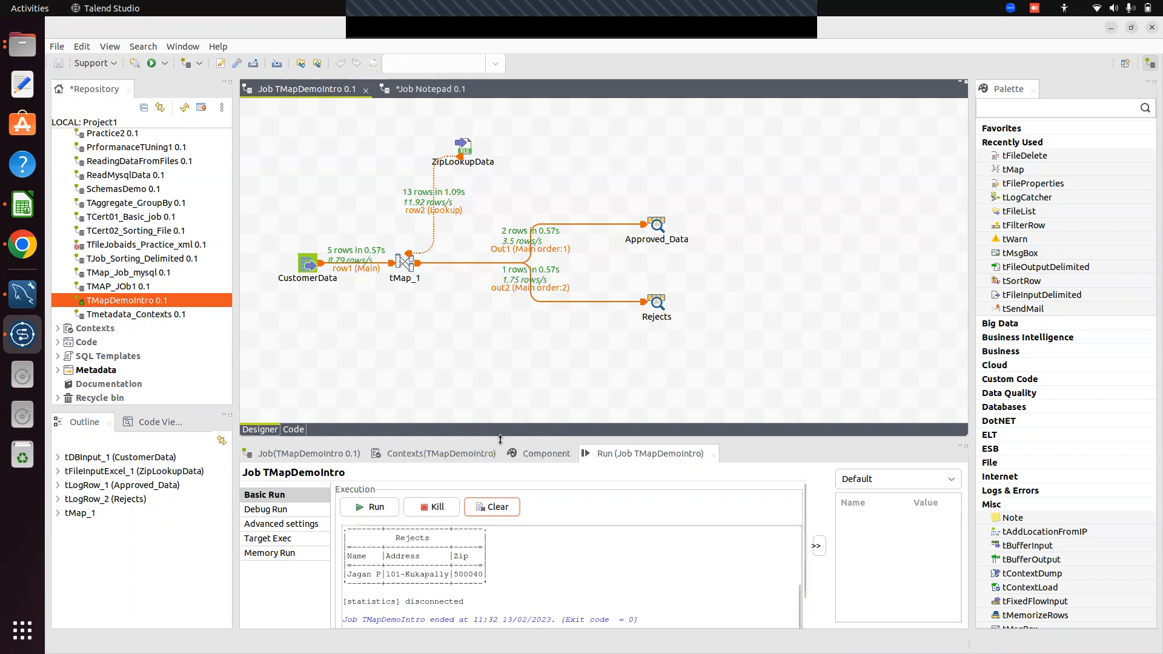
{"action": "left_click_drag", "start_coordinate": [488, 438], "coordinate": [464, 302]}
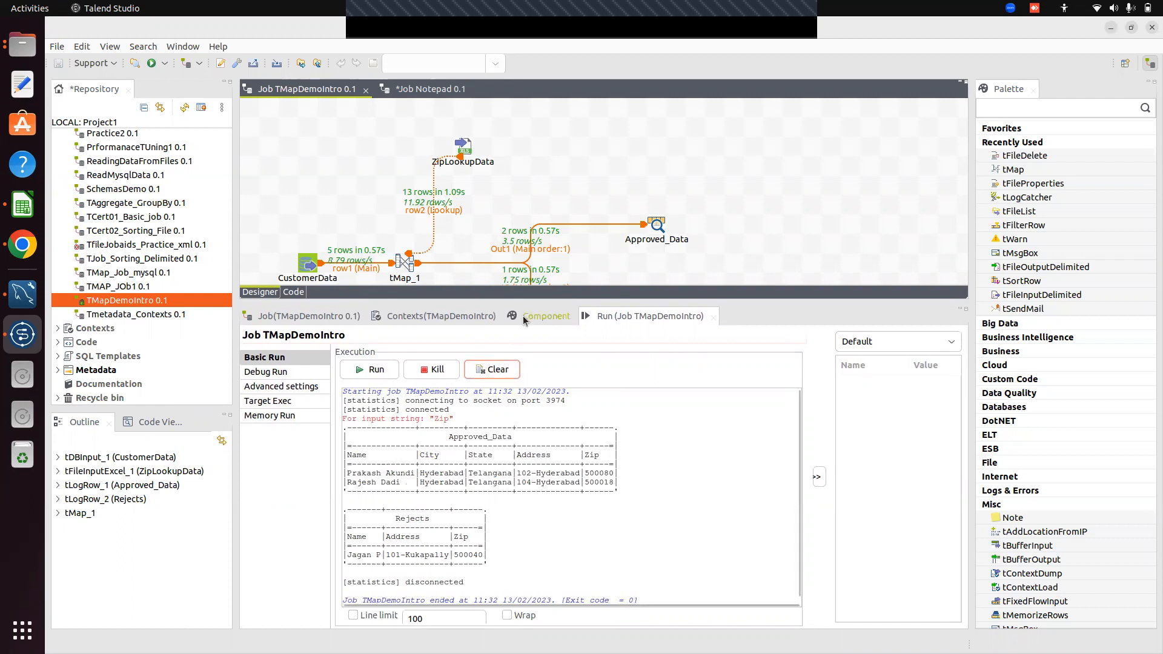
{"action": "left_click_drag", "start_coordinate": [521, 301], "coordinate": [521, 392]}
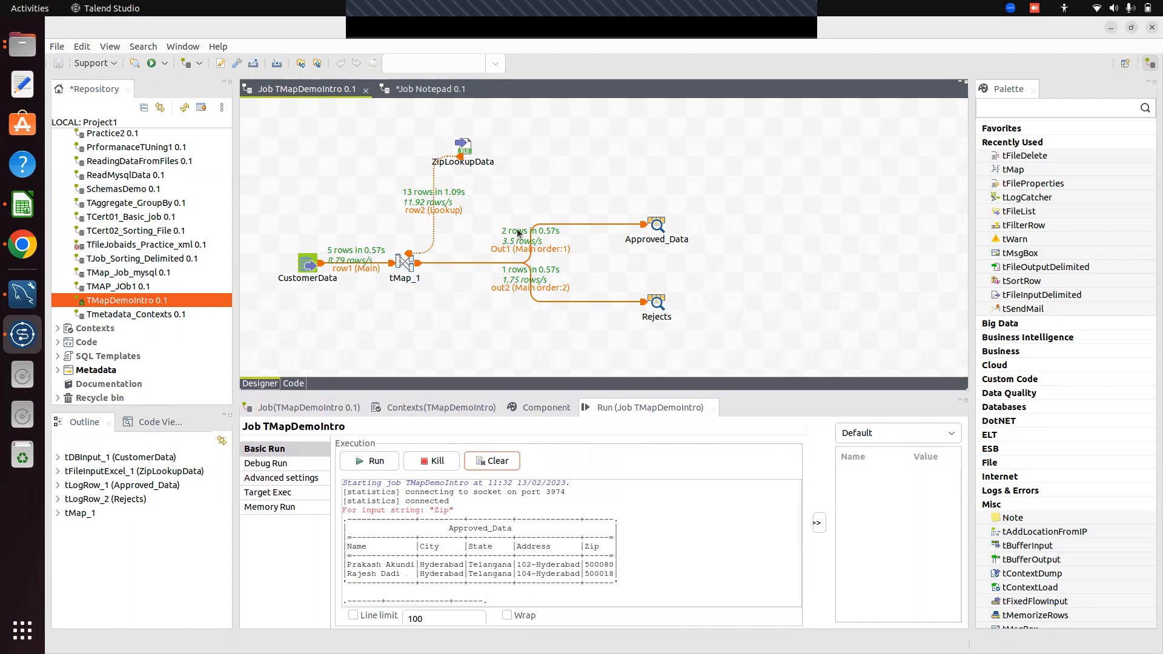